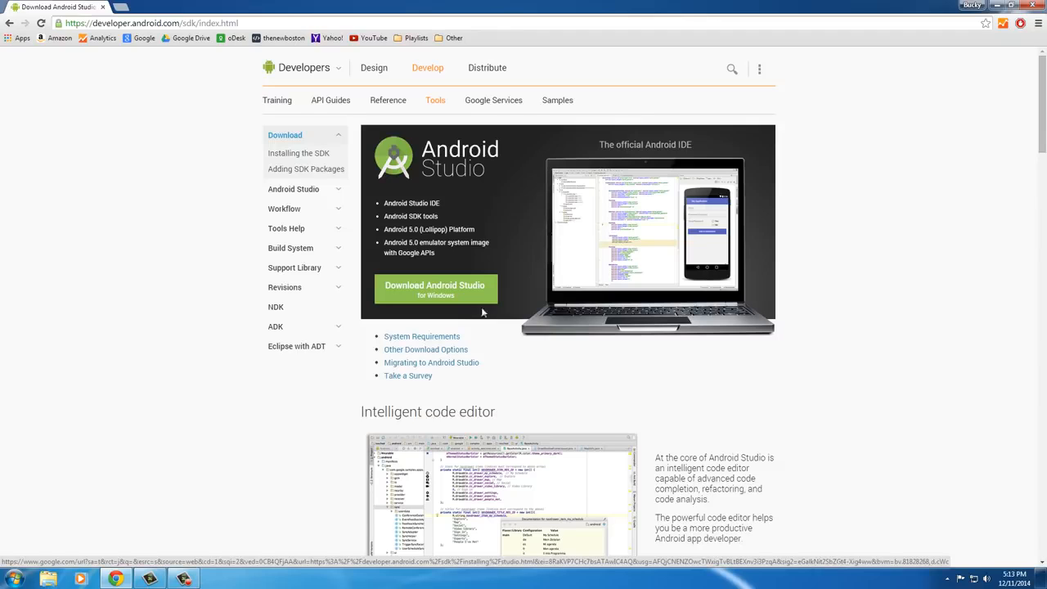
Agree to the terms and conditions and download Android Studio for Windows.
left_click(429, 287)
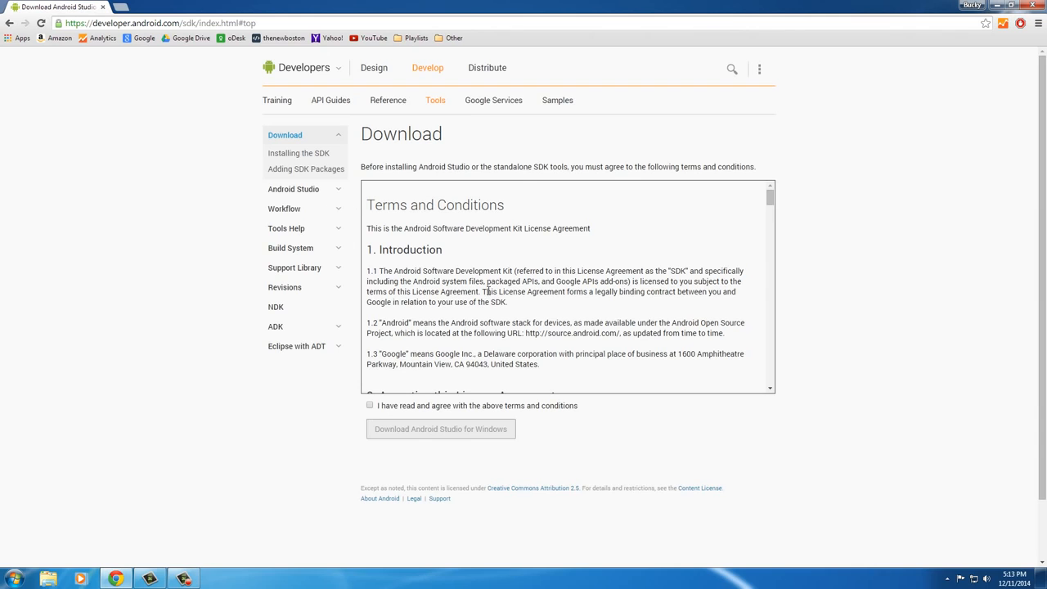
left_click(369, 406)
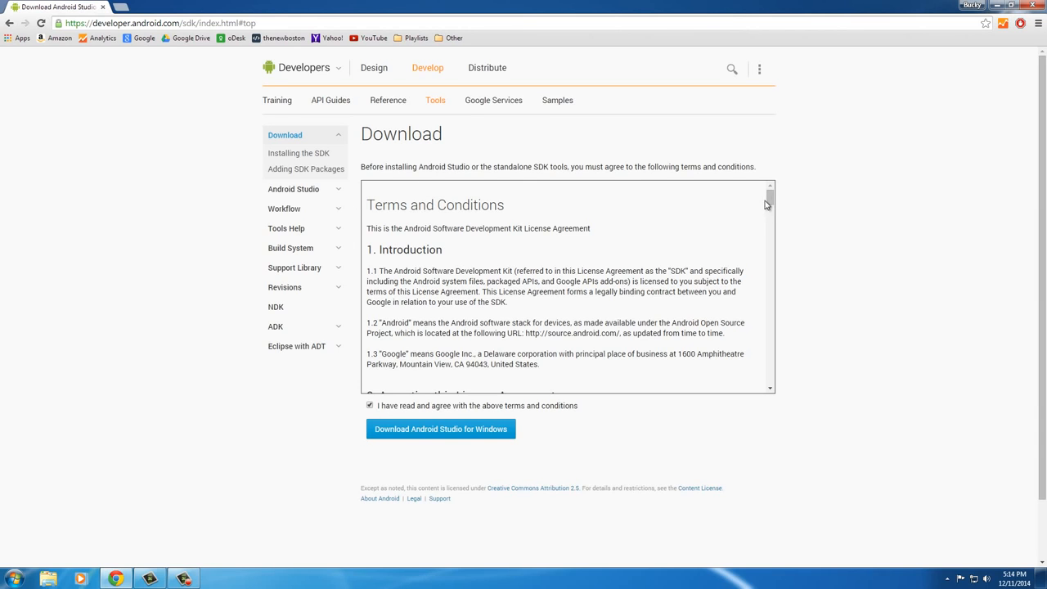
left_click_drag(771, 197, 764, 382)
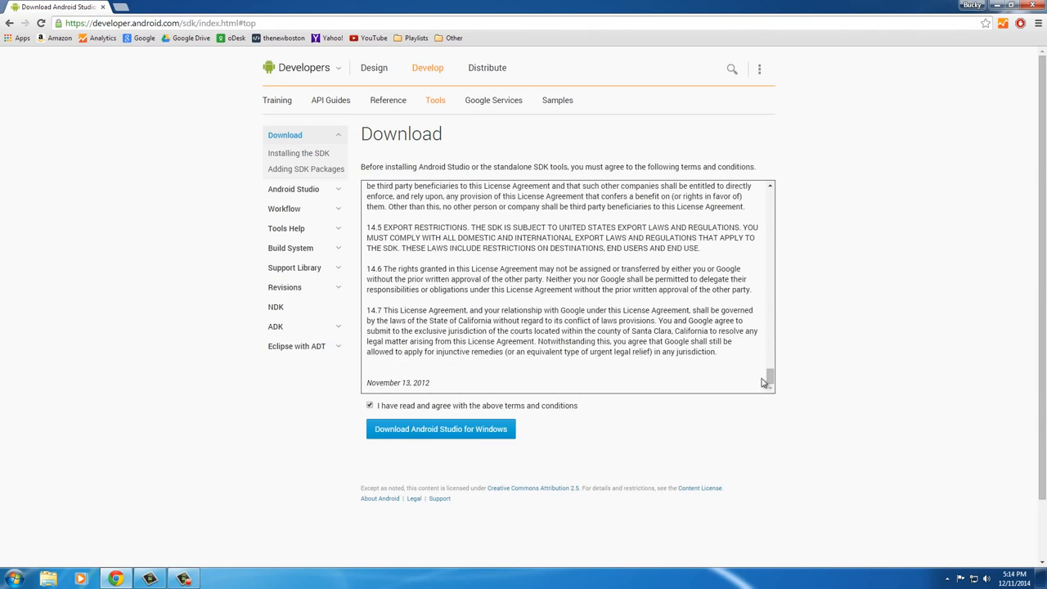
left_click(429, 429)
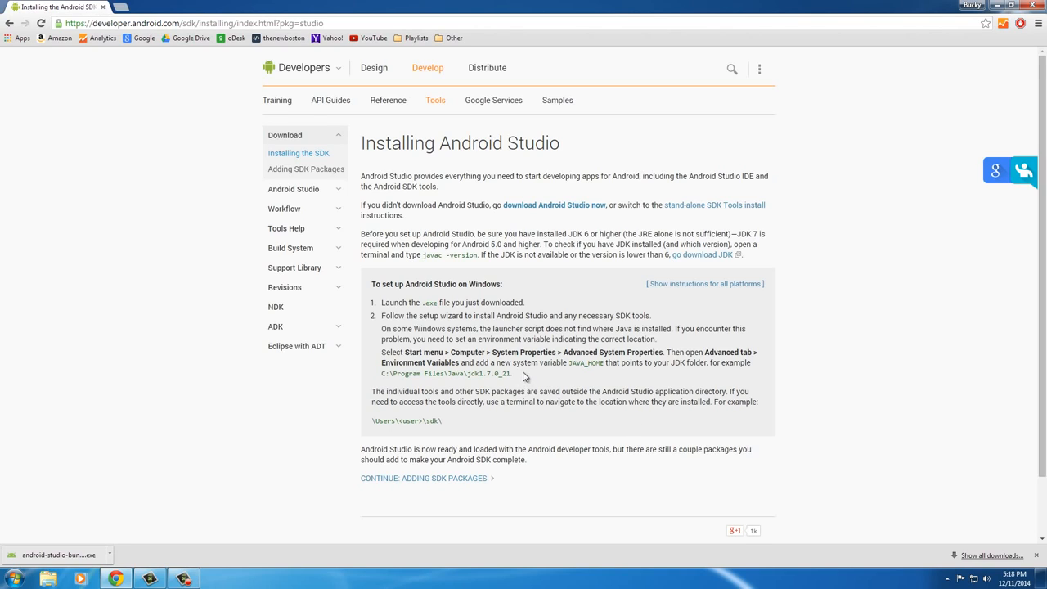
Highlight the instructions for setting the JAVA_HOME system variable, and close the browser.
left_click_drag(514, 373, 380, 351)
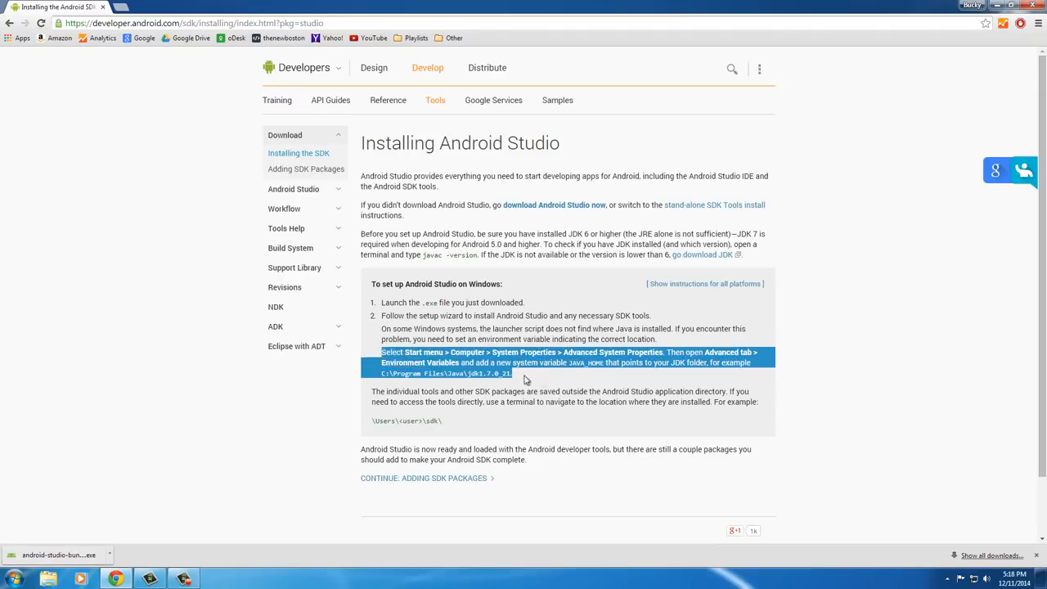
left_click_drag(527, 376, 380, 351)
left_click(999, 7)
left_click(115, 578)
left_click(1036, 3)
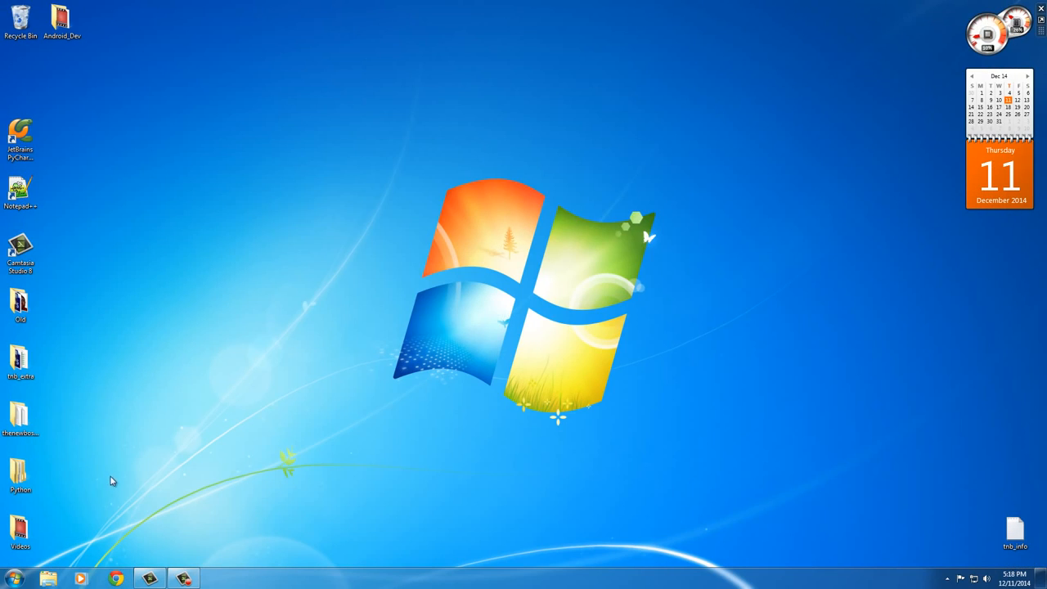
Launch the android-studio-bundle-135.1629389 installer from the Downloads folder and allow it to make changes to the computer.
left_click(15, 578)
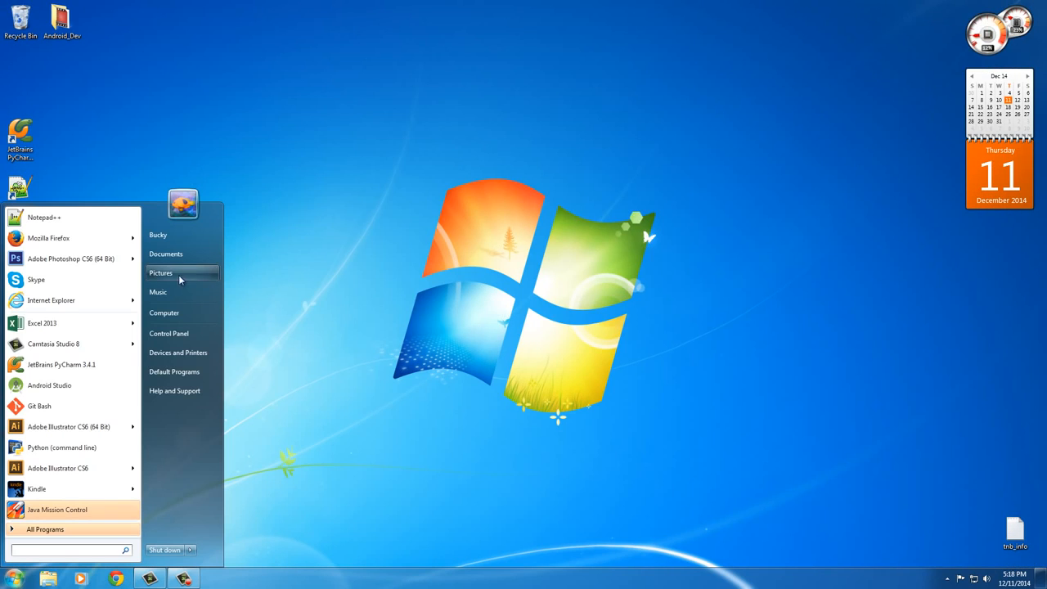
left_click(185, 236)
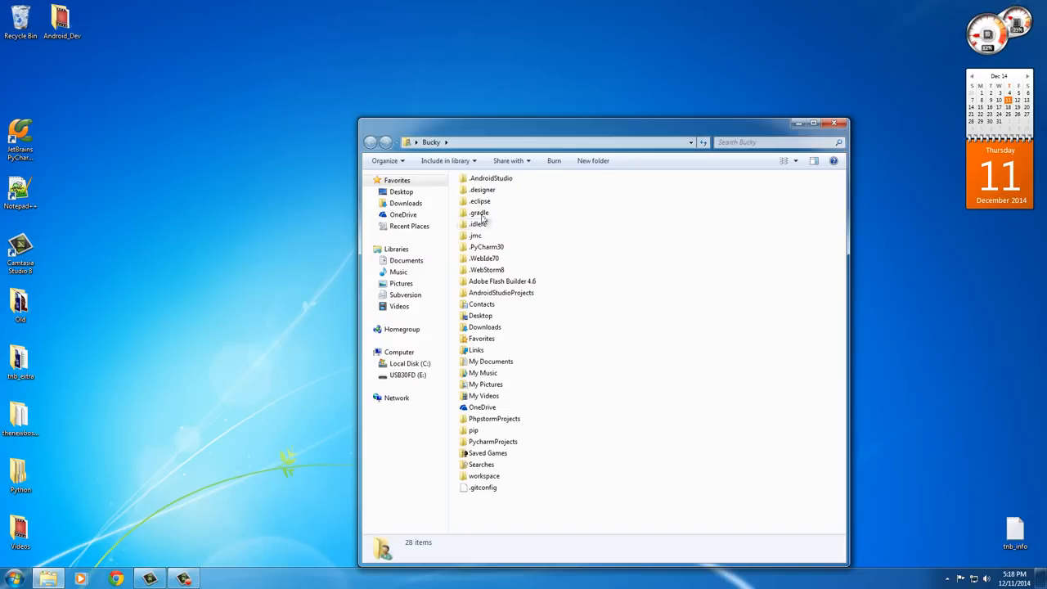
left_click(409, 205)
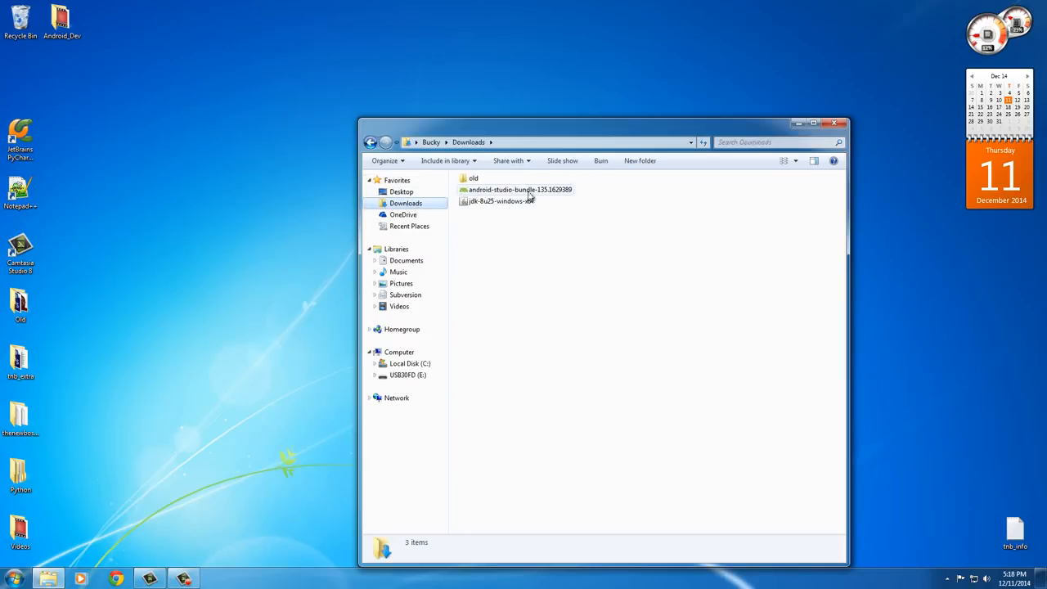
left_click(463, 192)
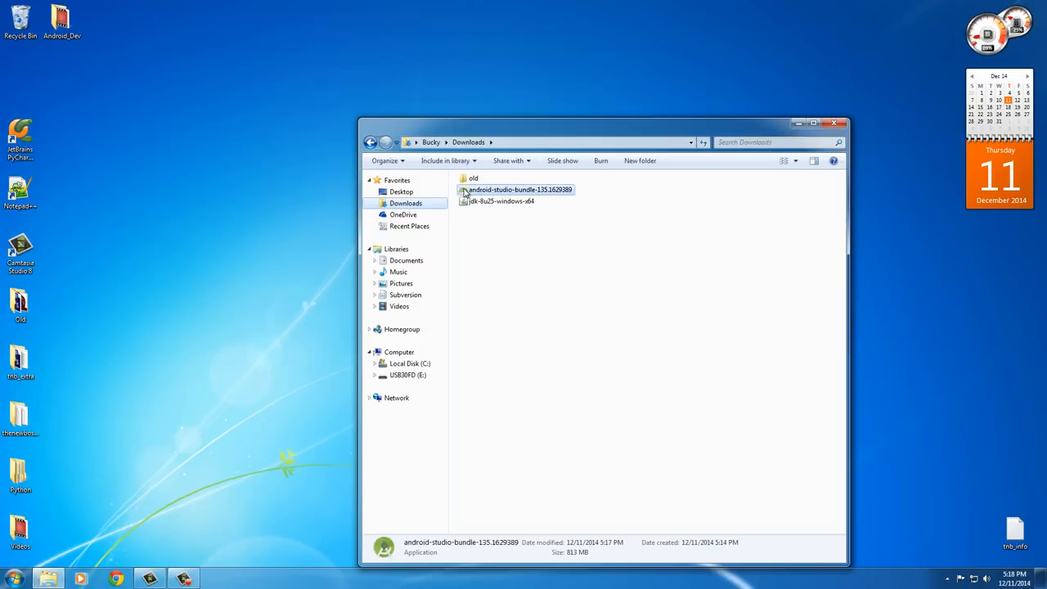
left_click(834, 122)
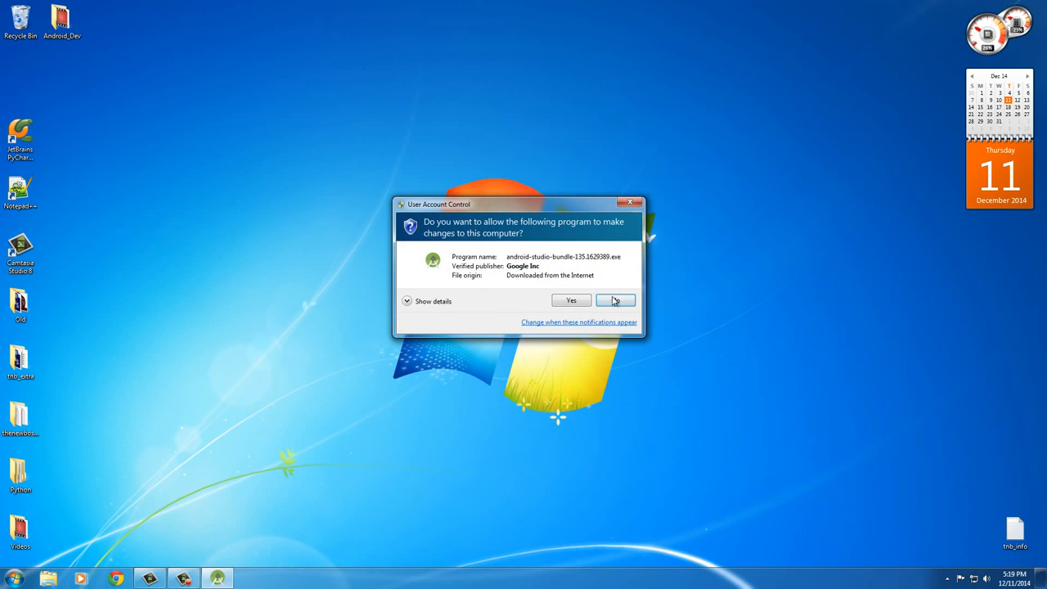
left_click(562, 302)
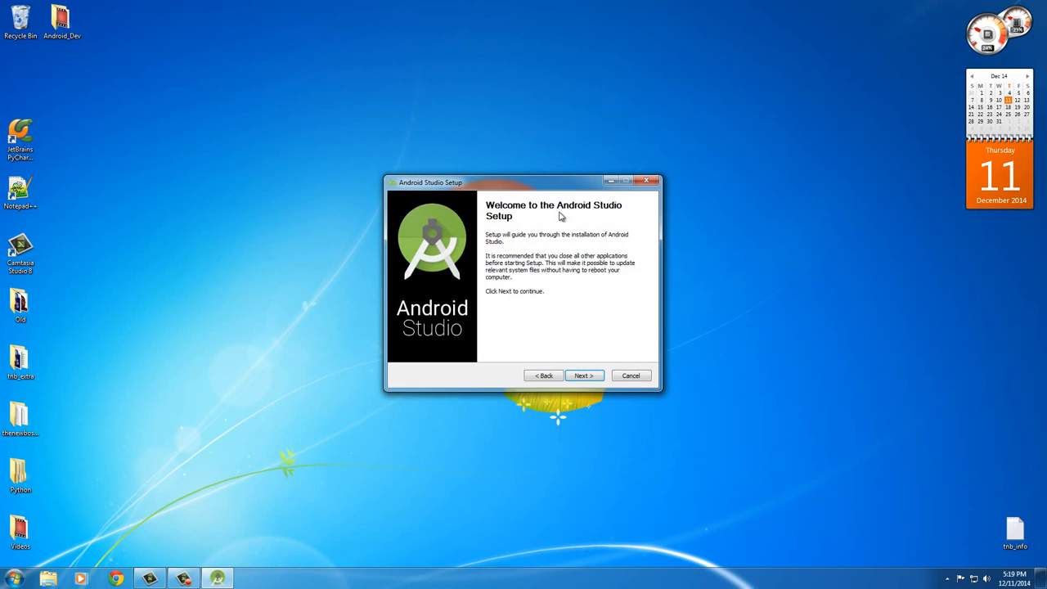
Install Android Studio with all components and default locations, accepting the licence agreements and the recommended 2 GB of emulator RAM.
left_click(581, 375)
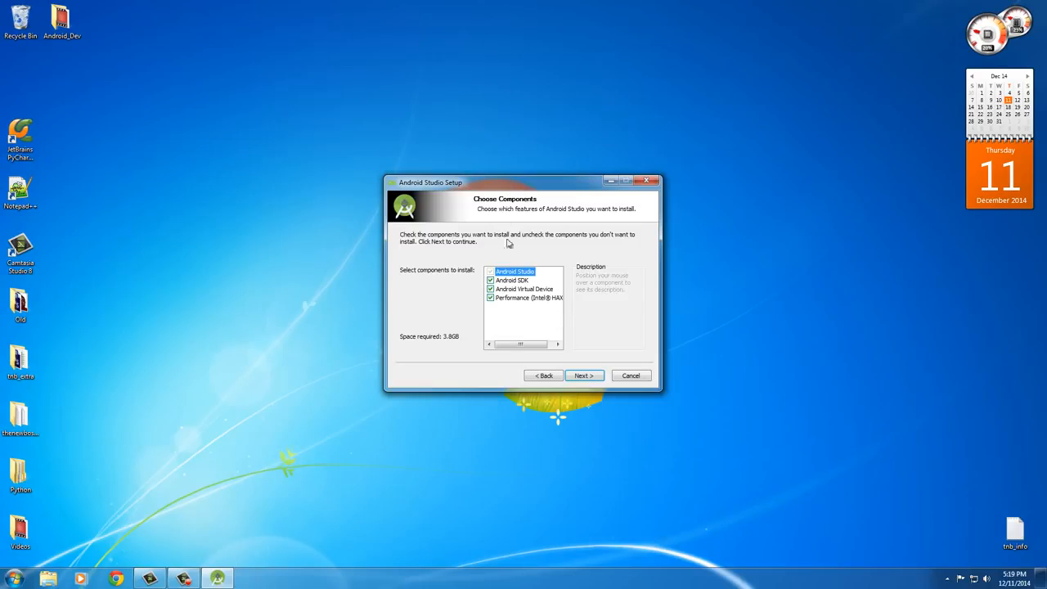
left_click(585, 377)
left_click(585, 376)
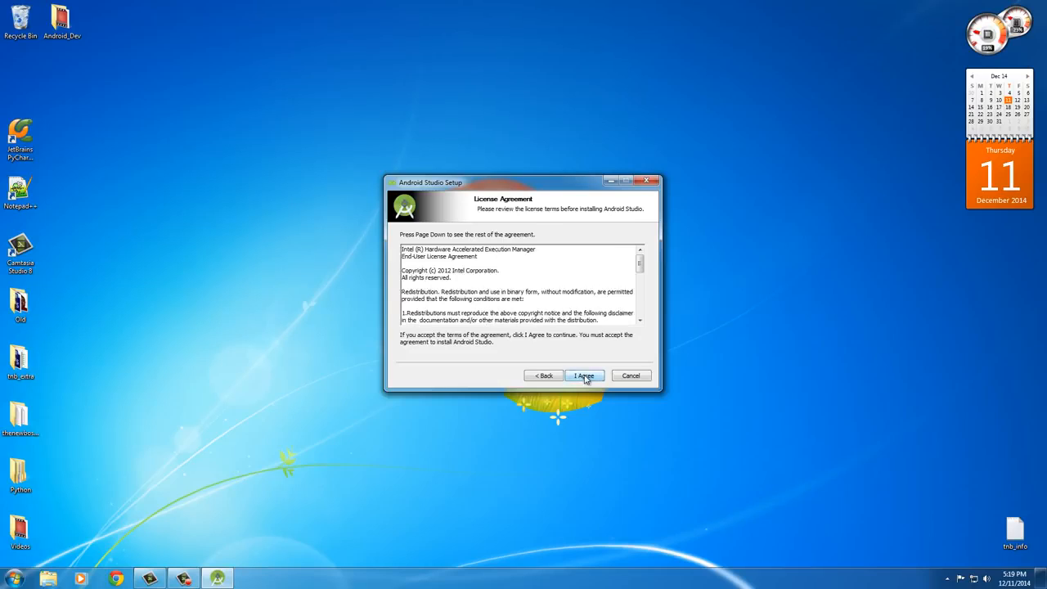
left_click(584, 376)
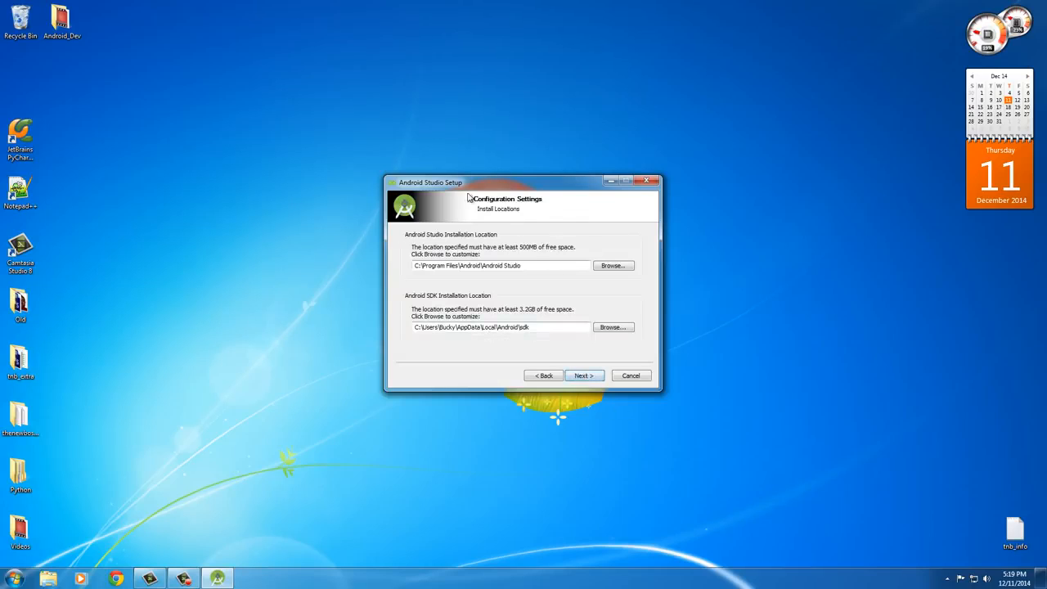
left_click(584, 380)
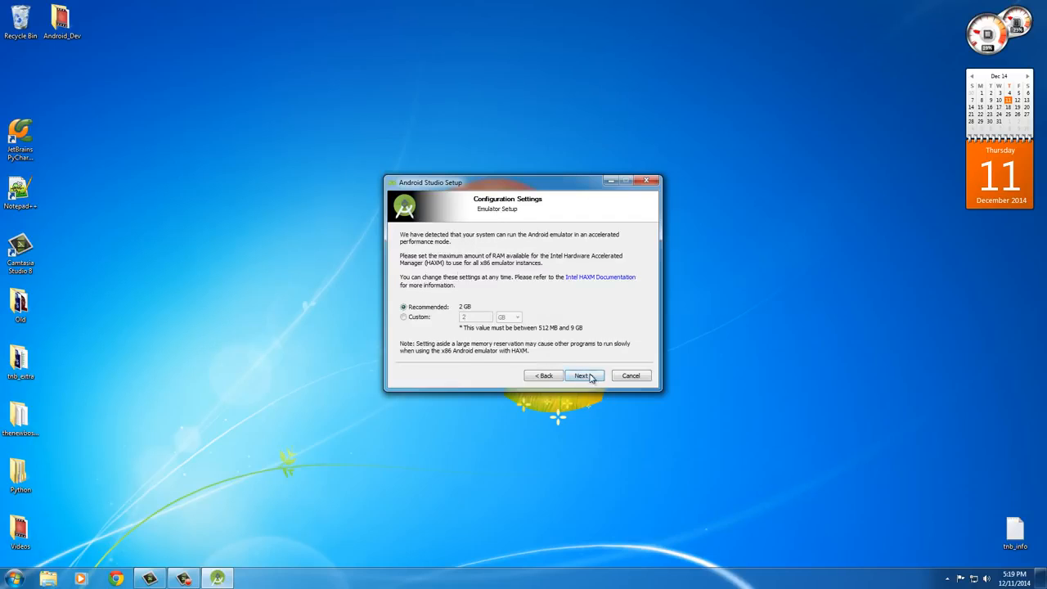
left_click(589, 377)
left_click(580, 376)
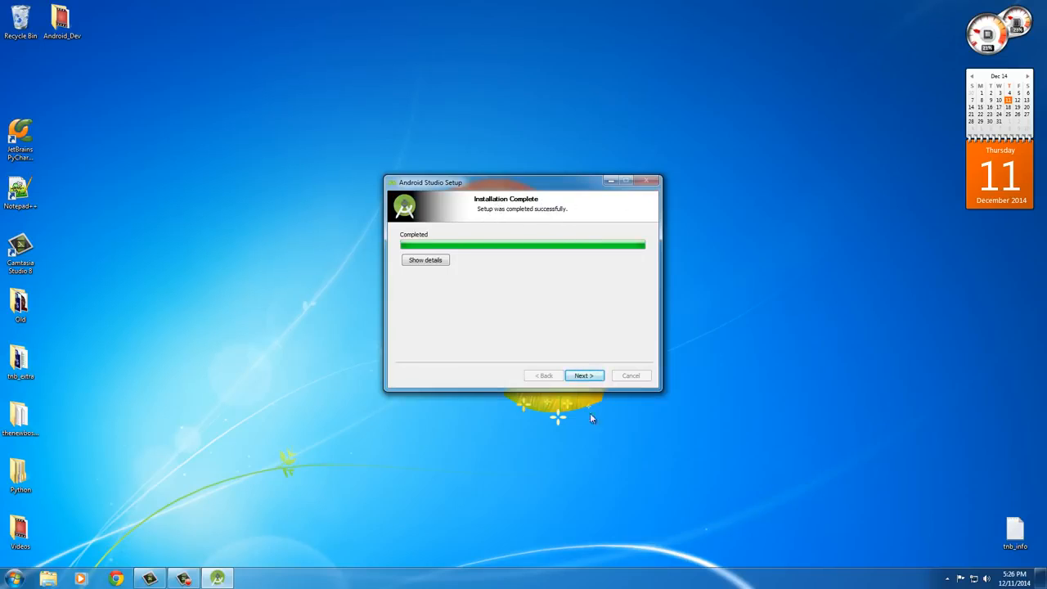
Finish the completed installation with the Start Android Studio option turned off.
left_click(583, 375)
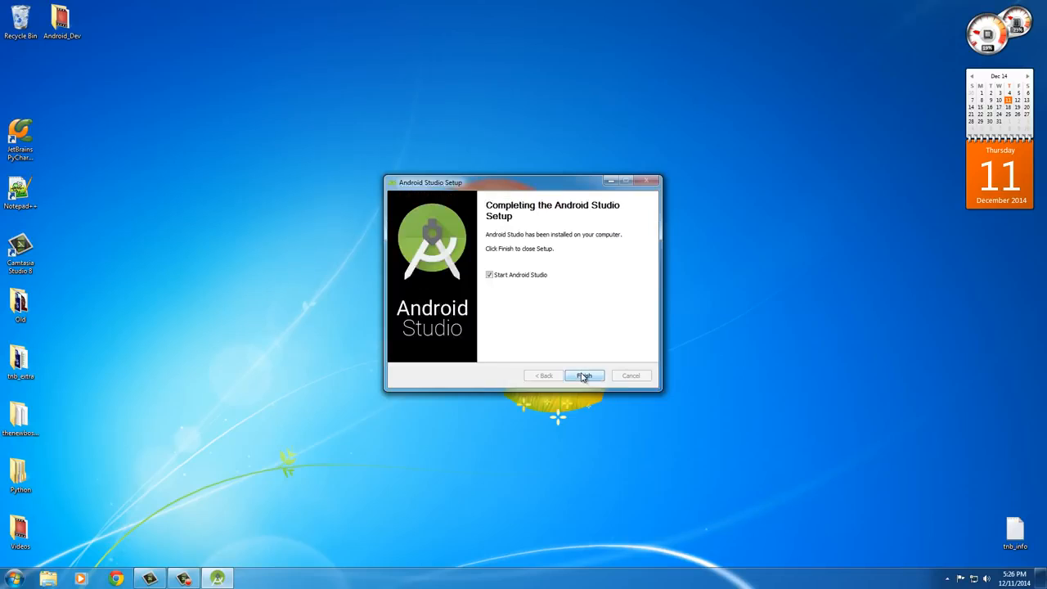
left_click(490, 275)
left_click(584, 376)
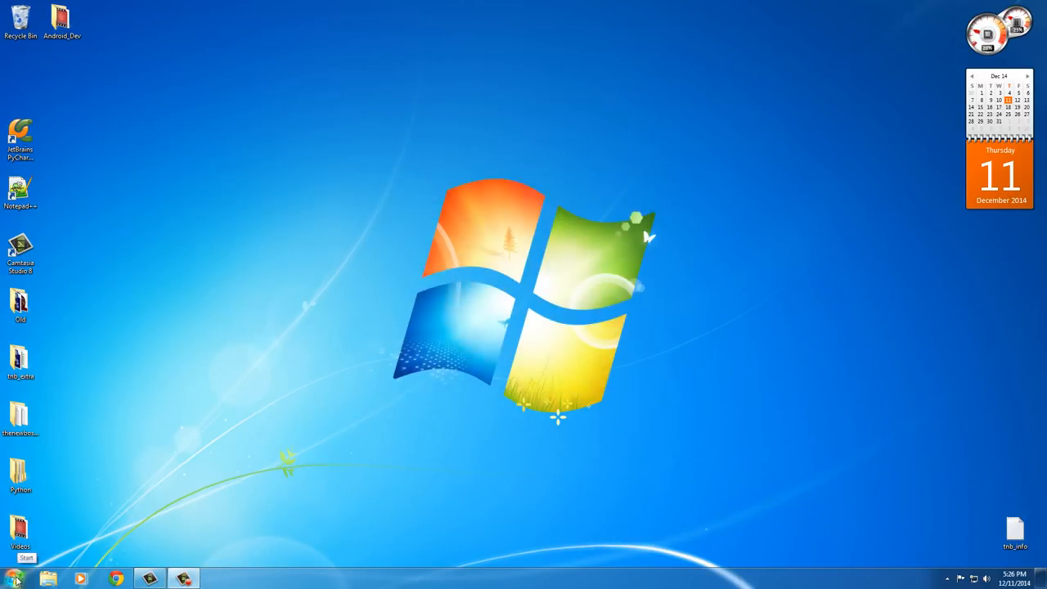
Create a desktop shortcut for Android Studio from its entry in the installed programs list.
left_click(16, 579)
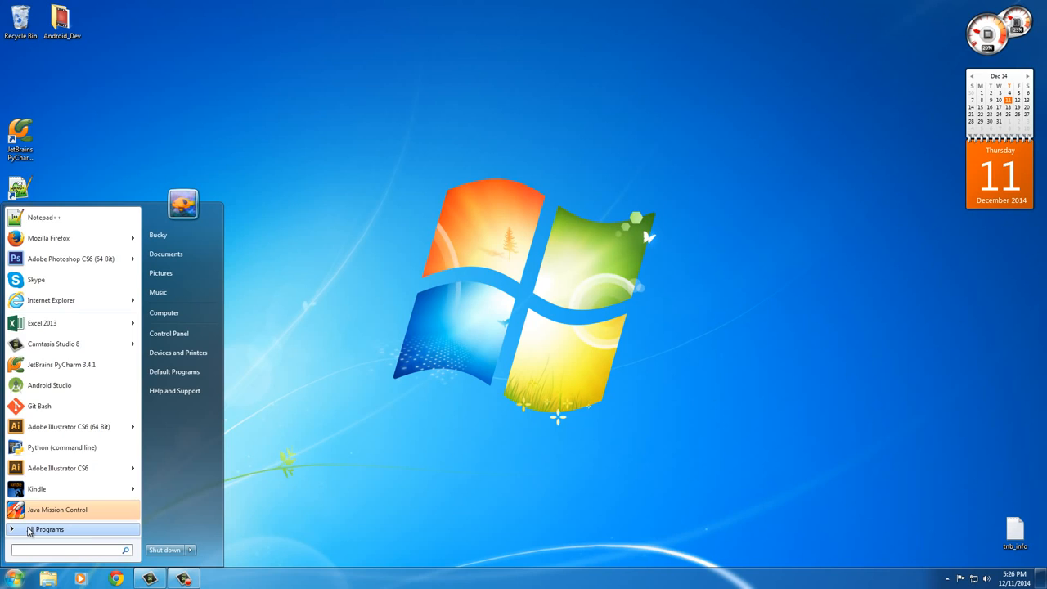
left_click(29, 531)
scroll(136, 275, "down", 1)
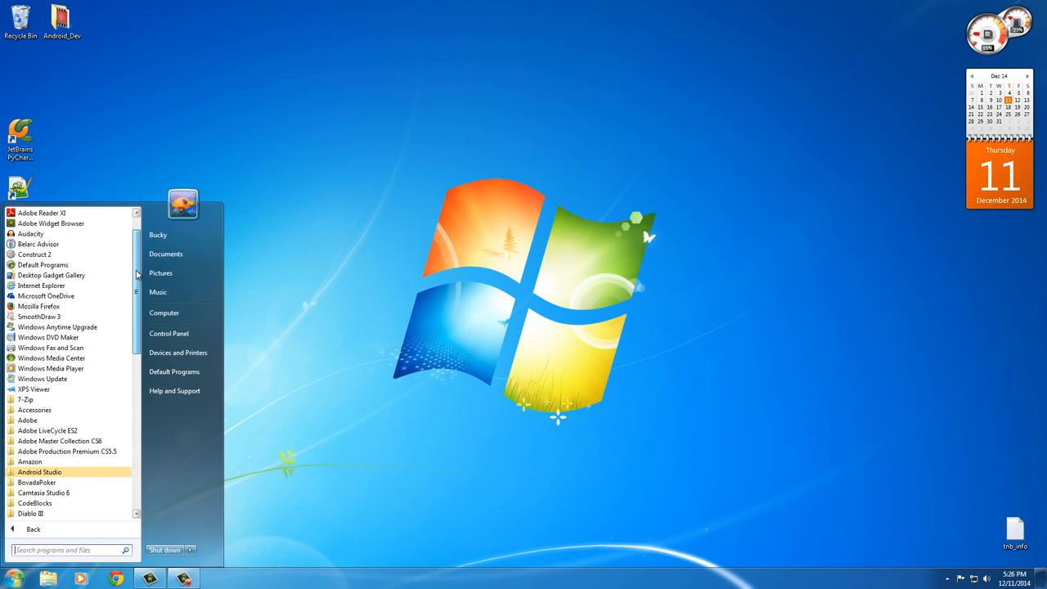
scroll(136, 275, "down", 5)
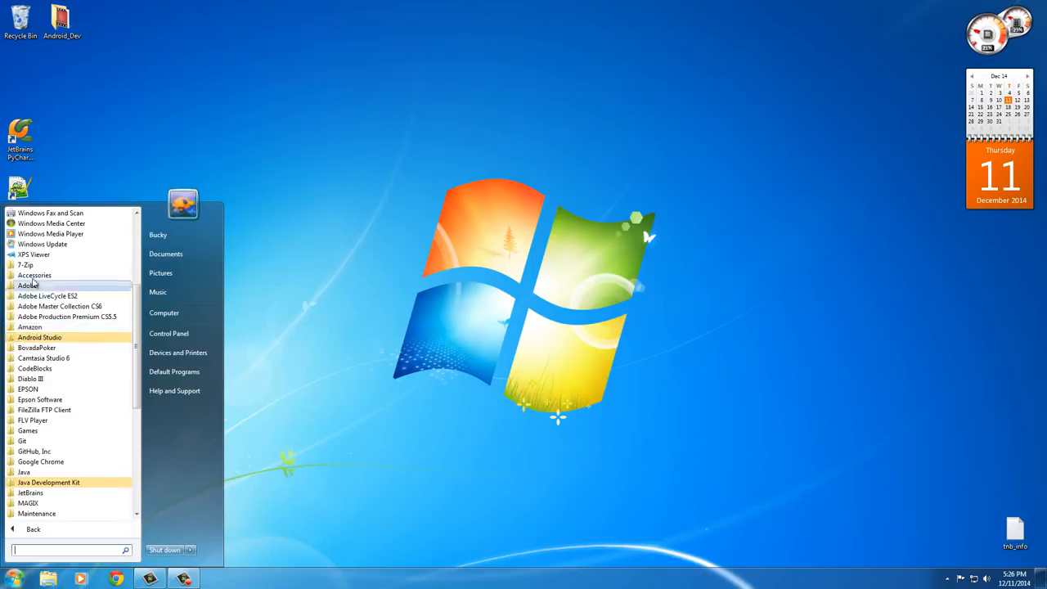
left_click(24, 337)
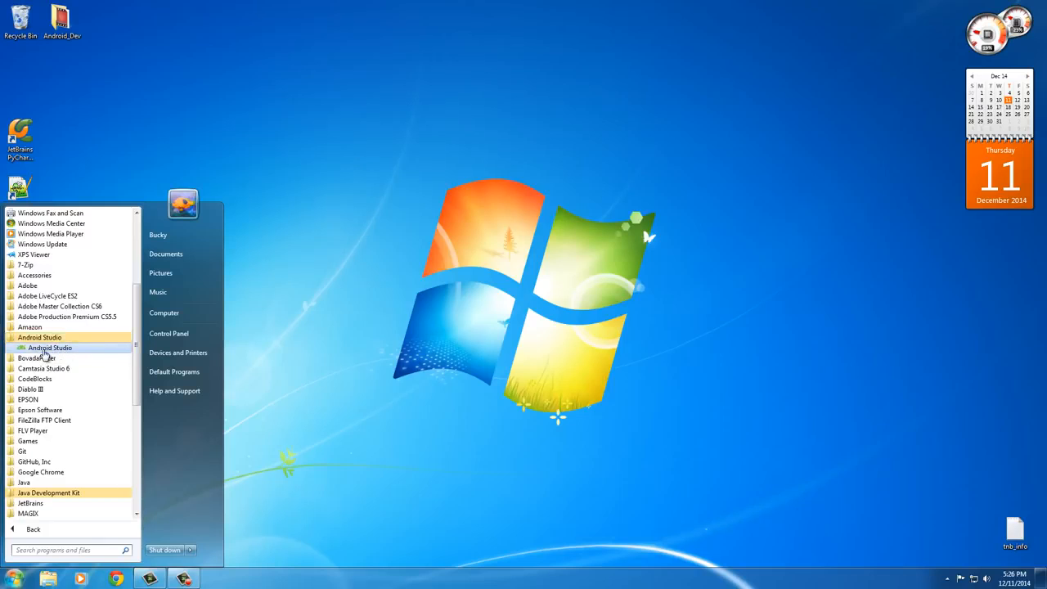
right_click(45, 350)
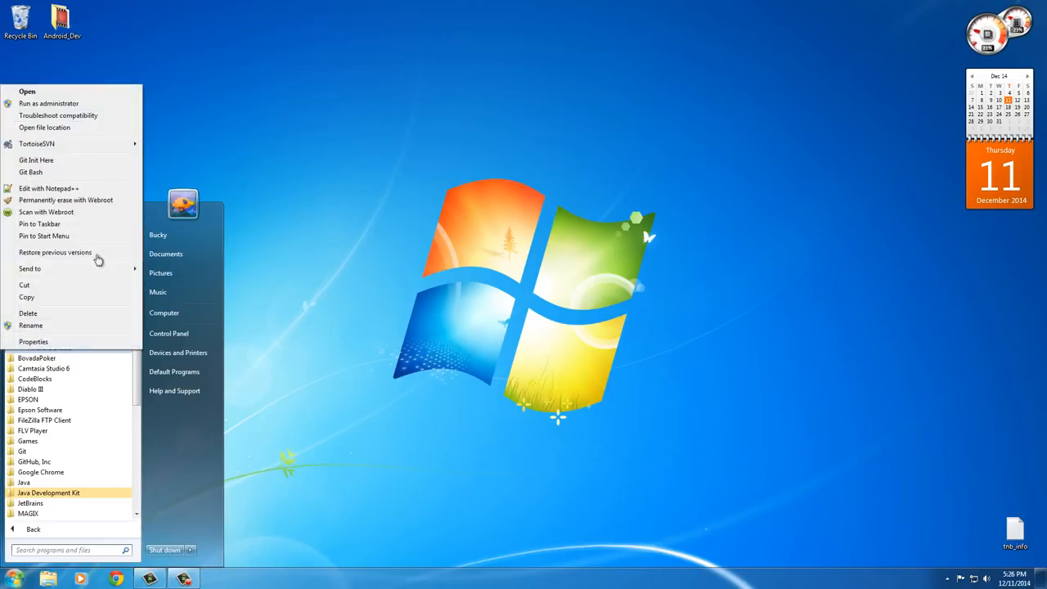
mouse_move(74, 273)
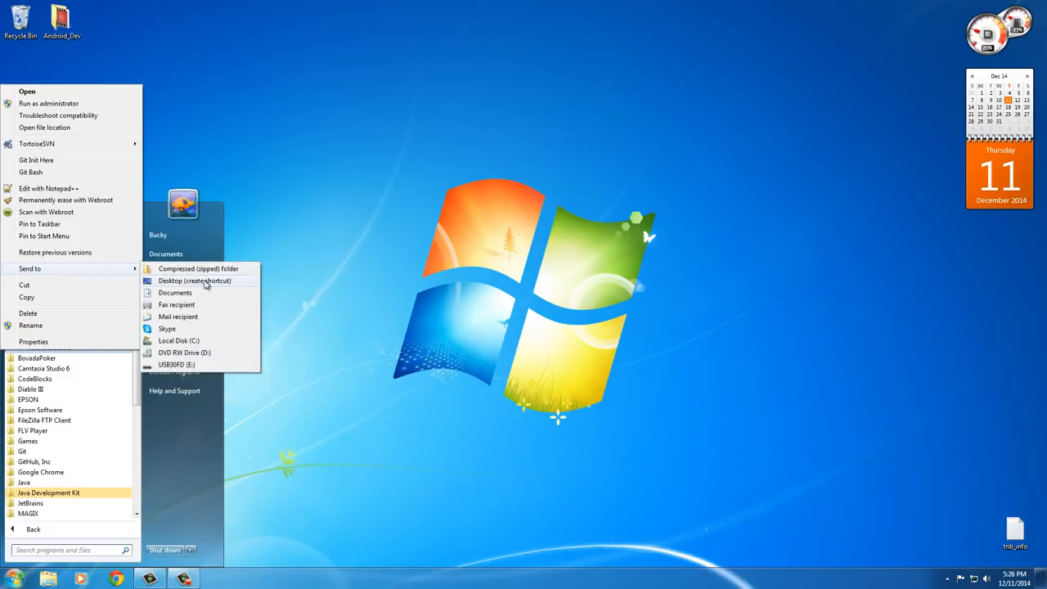
left_click(205, 281)
left_click(565, 105)
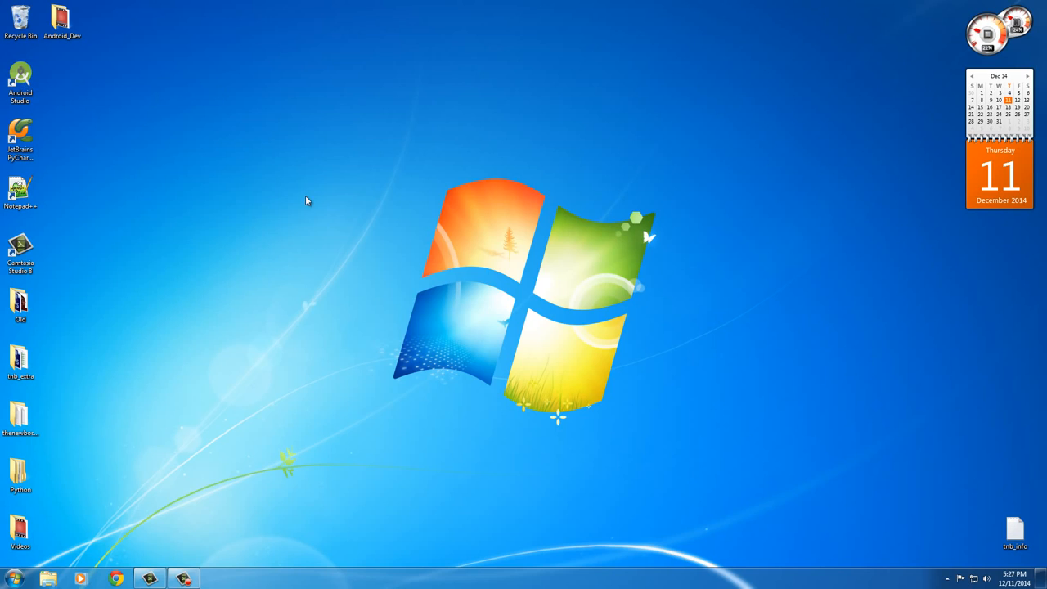
Run Android Studio as administrator from its desktop shortcut, and go through the setup wizard to the welcome screen's Configure options.
right_click(22, 75)
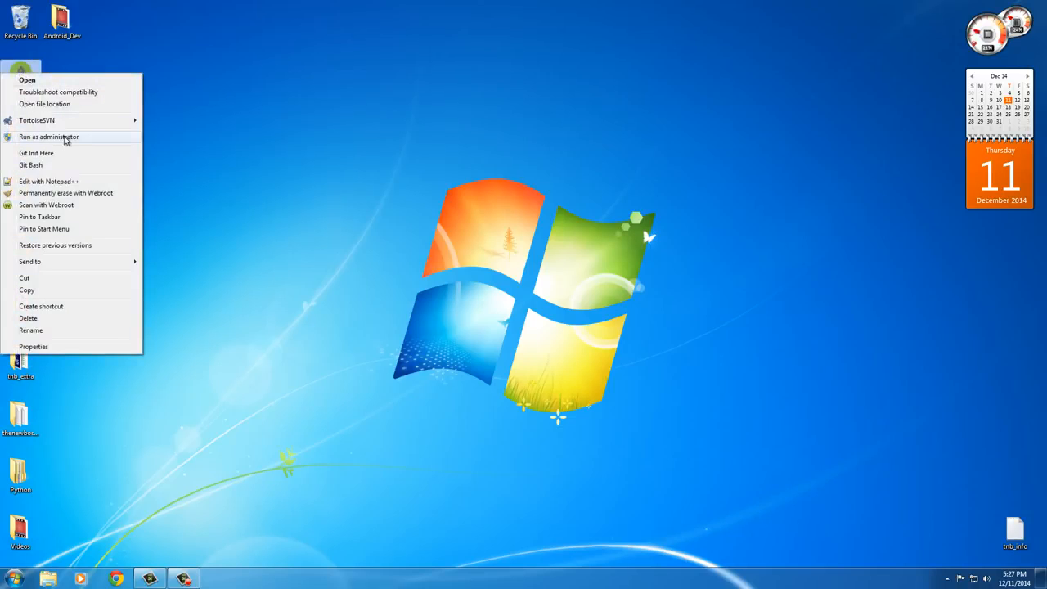
left_click(65, 137)
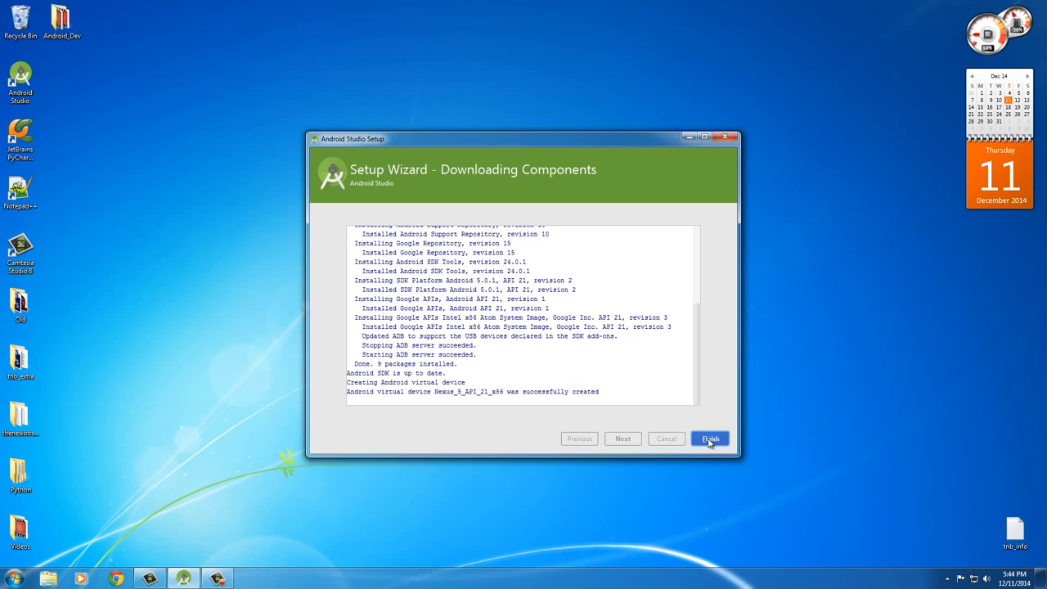
left_click(710, 440)
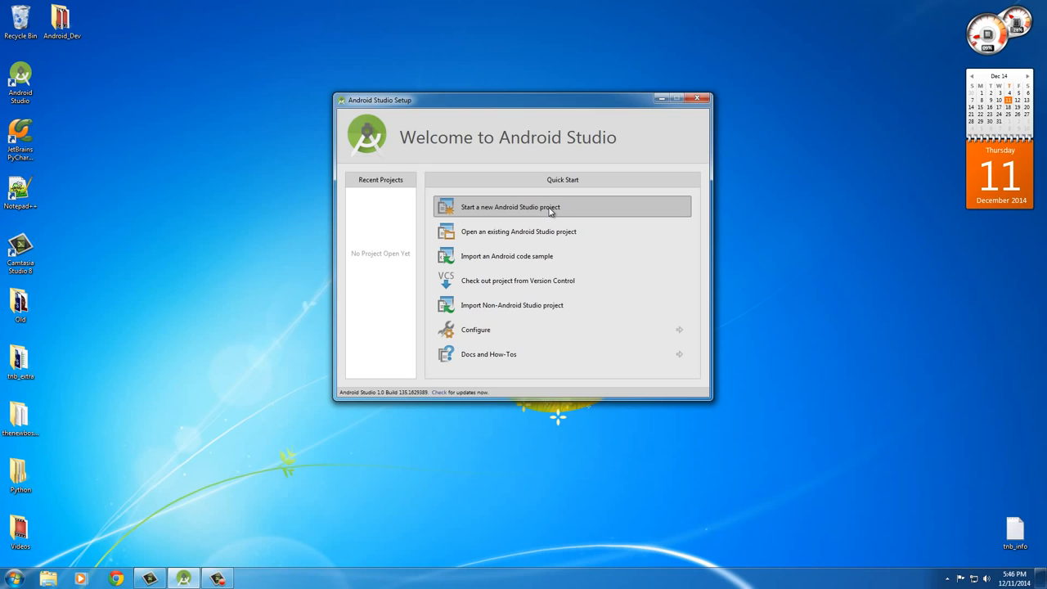
left_click(530, 329)
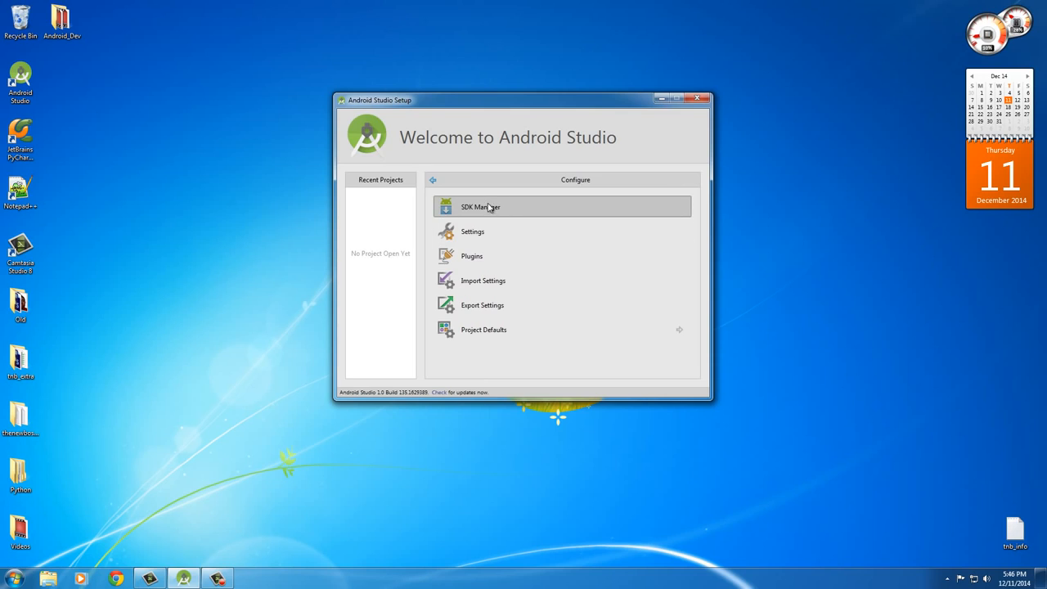
double_click(22, 76)
right_click(22, 76)
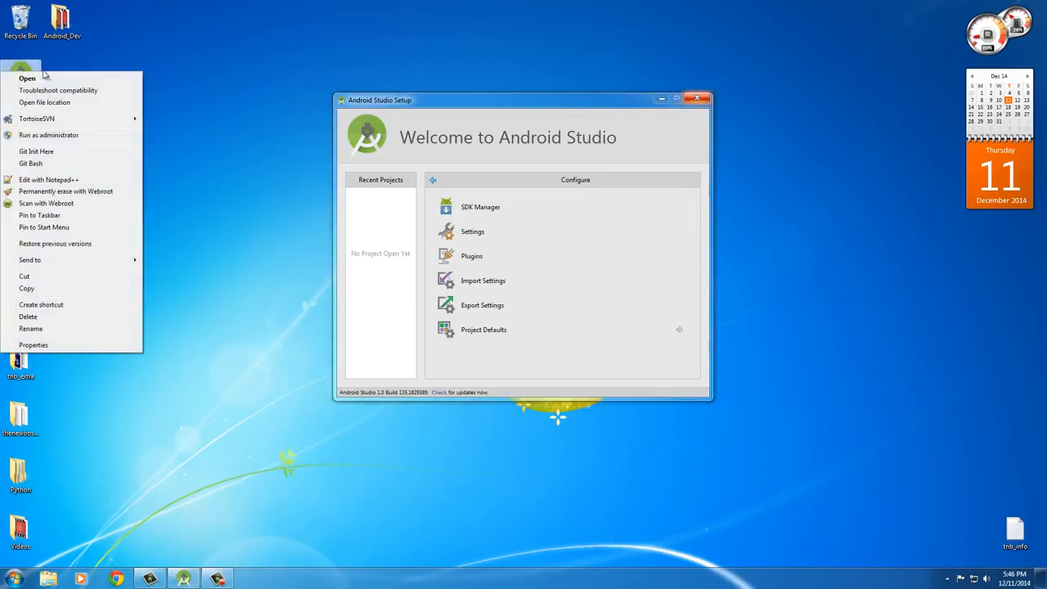
left_click(269, 199)
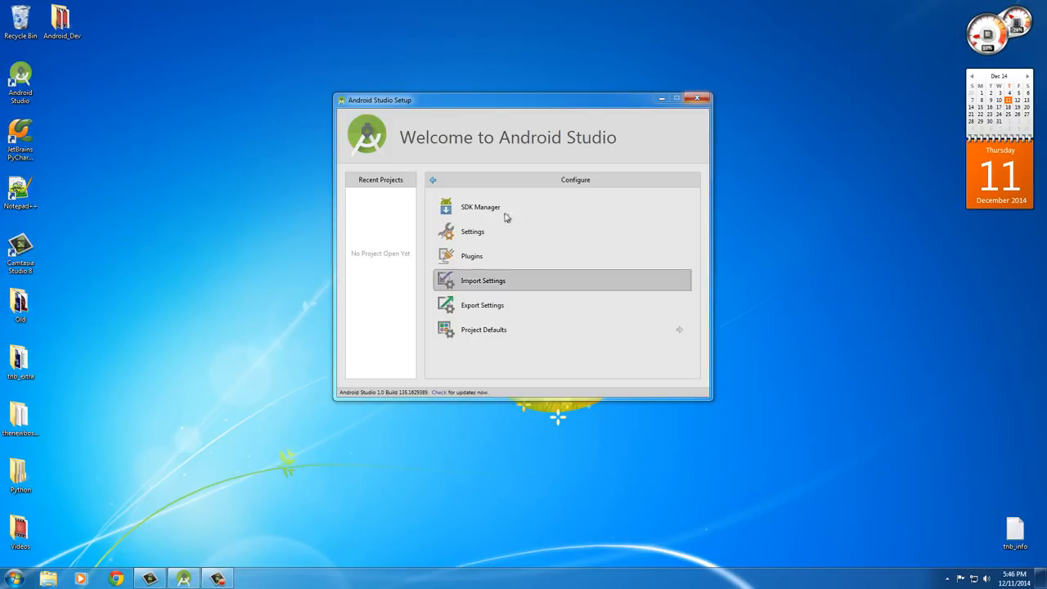
Open the SDK Manager and review its package list down to the Extras group.
left_click(554, 208)
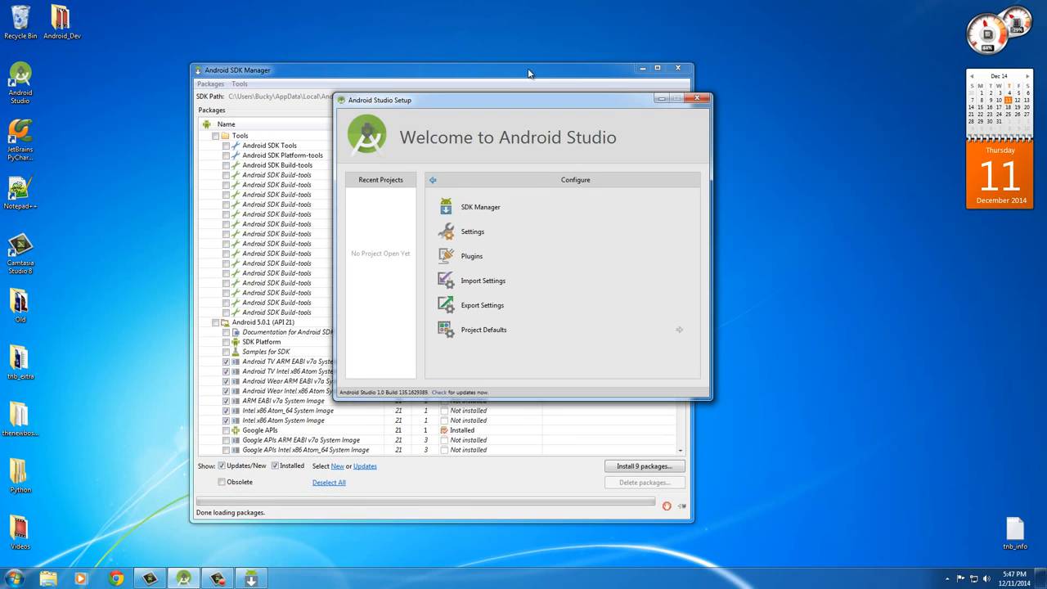
left_click(533, 82)
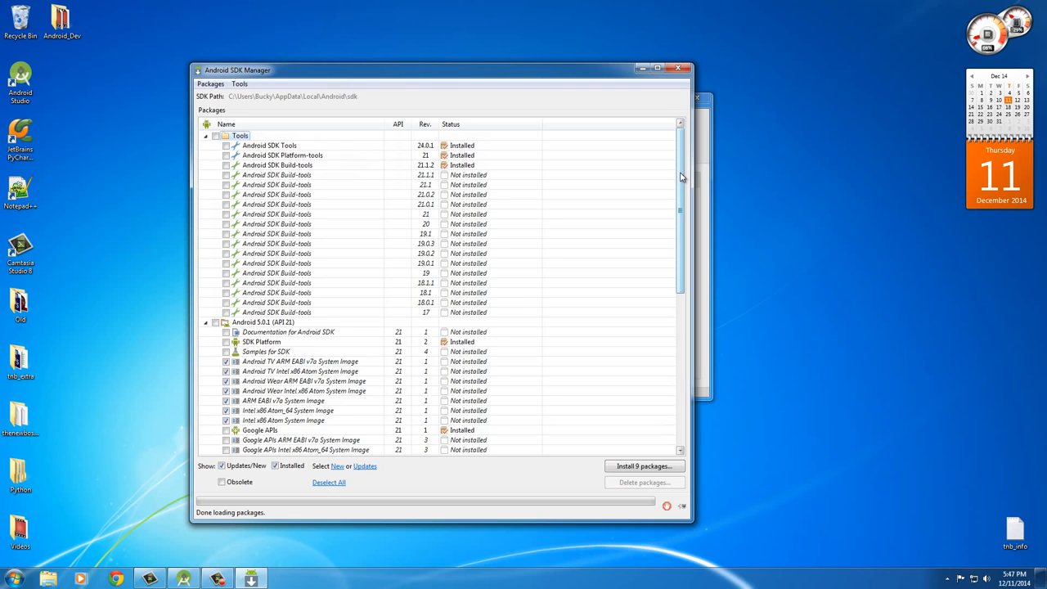
scroll(681, 176, "down", 10)
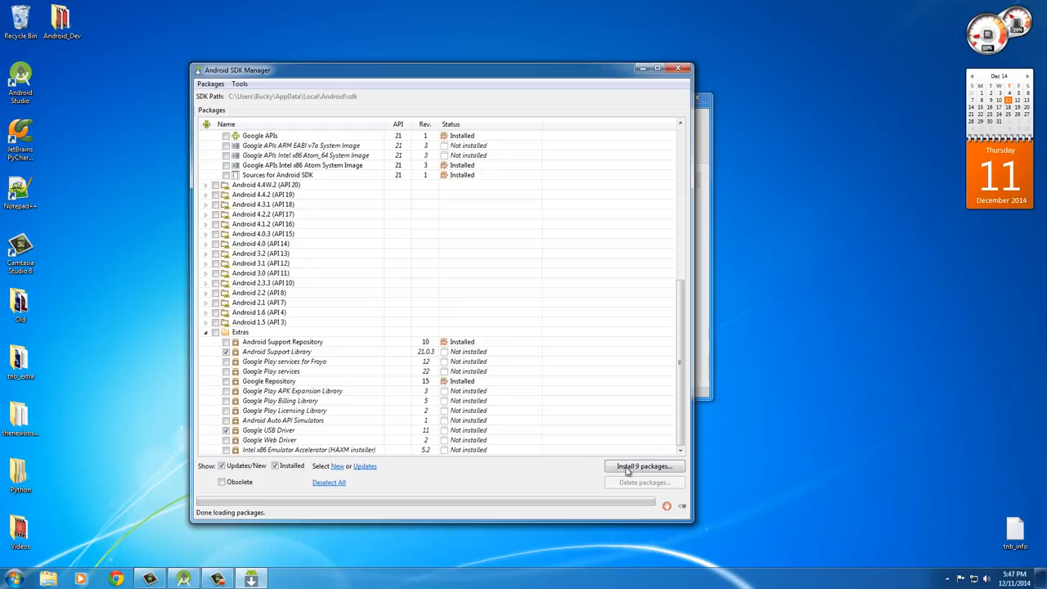
Install the selected API 21 system images, the Android Support Library and the Google USB Driver, accepting the Android SDK License.
left_click(226, 430)
left_click(645, 466)
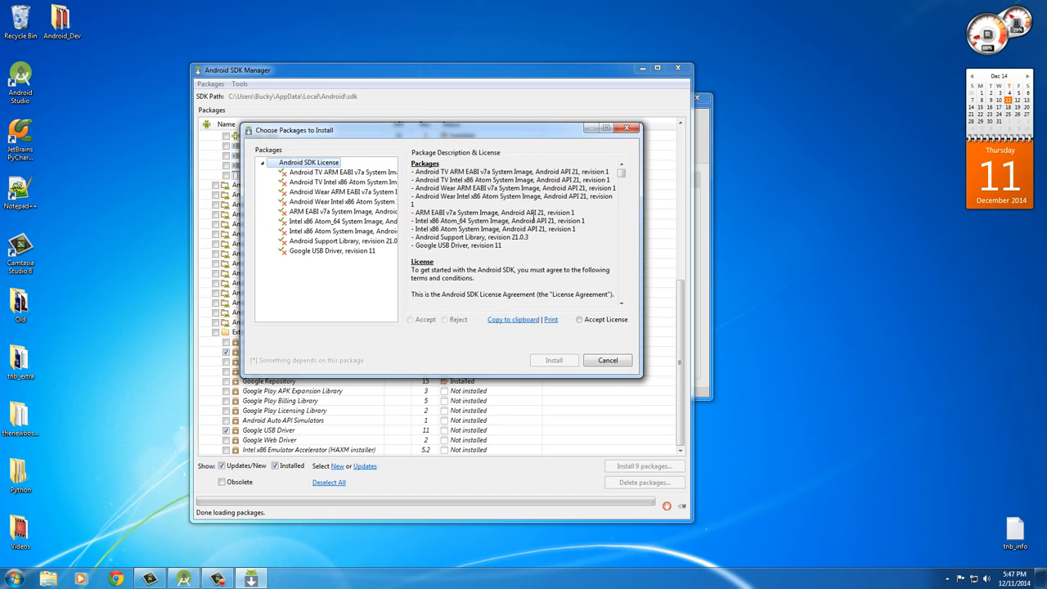
left_click(579, 320)
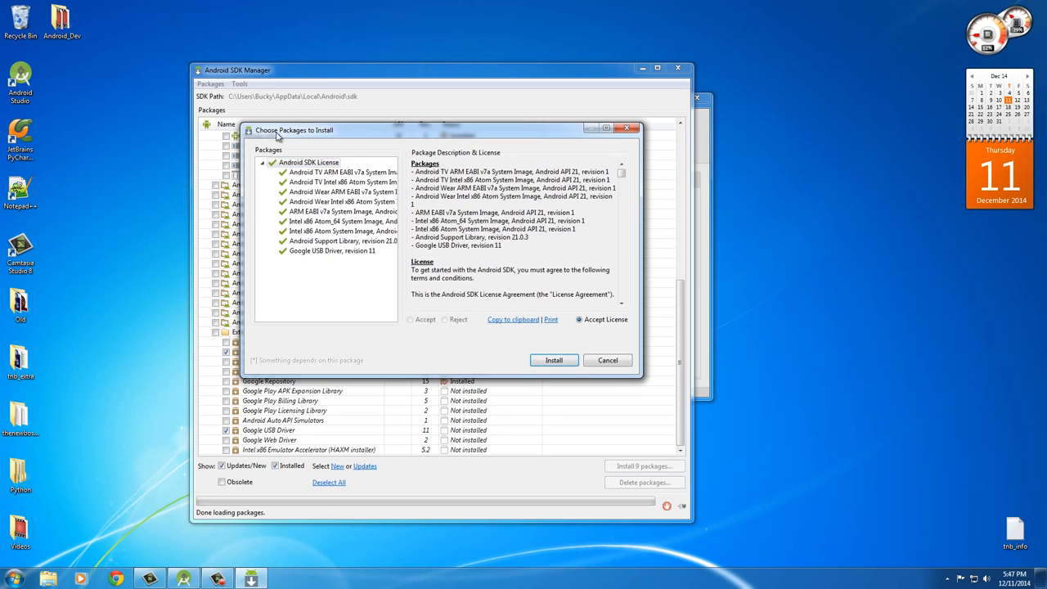
left_click(554, 360)
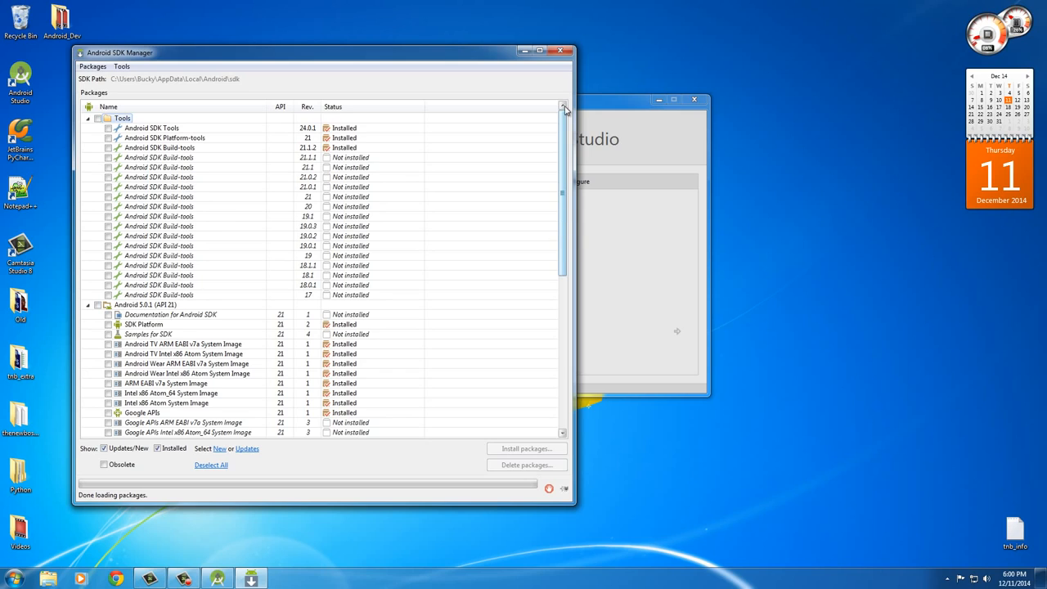
Close the SDK Manager and Android Studio, and run Android Studio again as administrator from its desktop shortcut, allowing it to make changes.
left_click(560, 50)
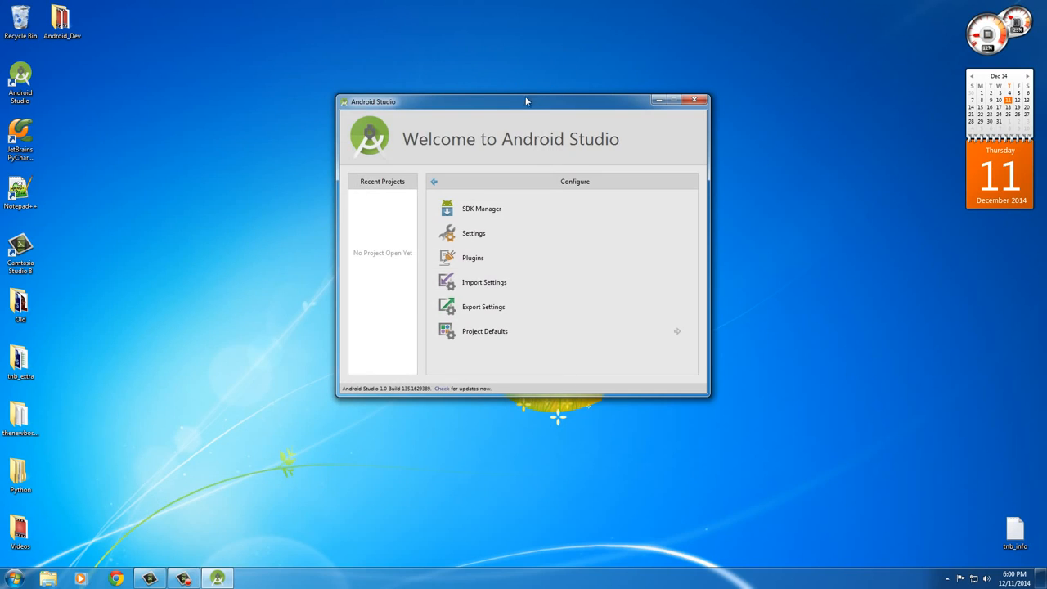
left_click(697, 103)
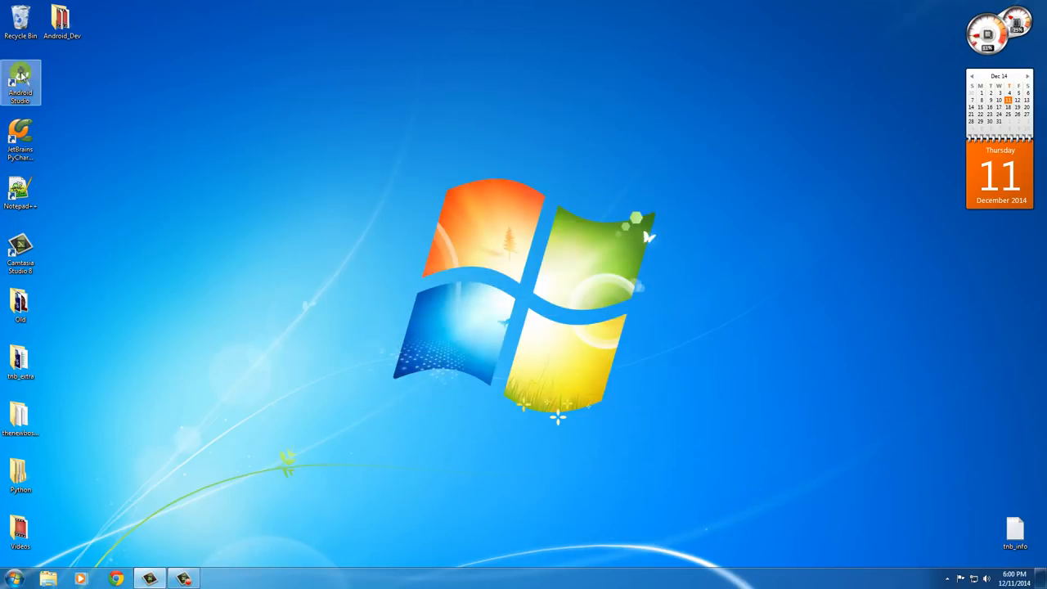
right_click(23, 75)
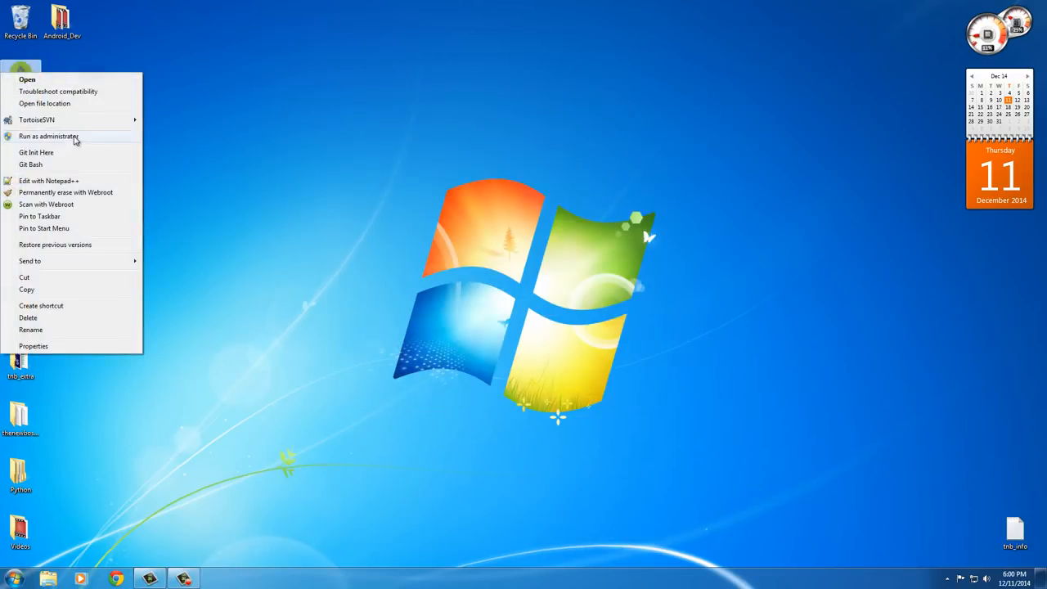
left_click(49, 136)
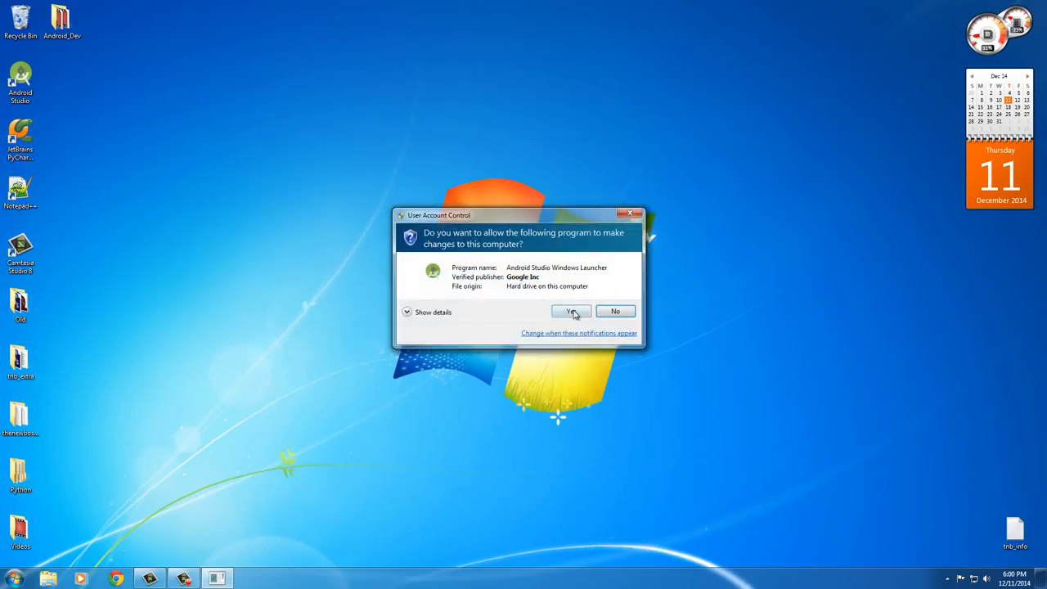
left_click(573, 311)
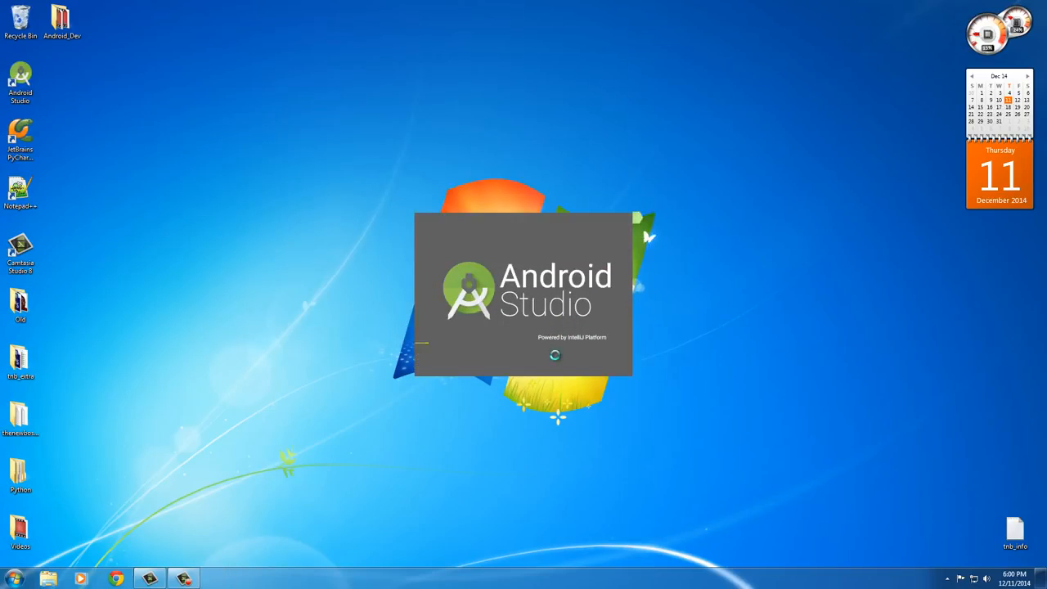